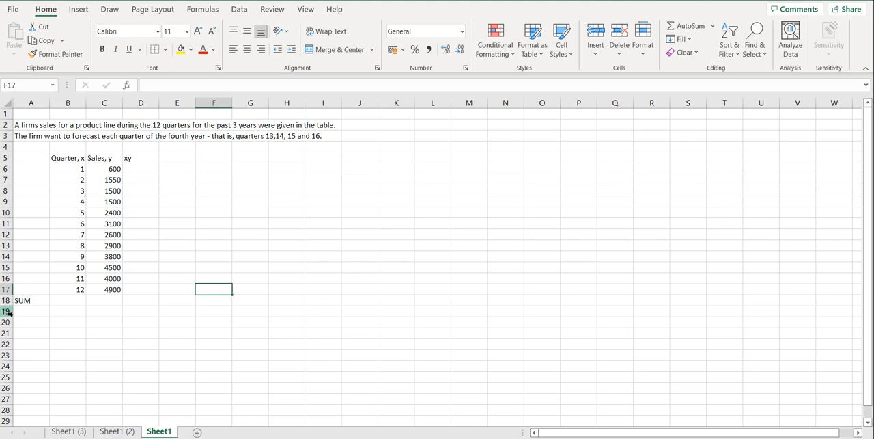
On Sheet1 (2), calculate the first quarter's xy value in D6 with the formula =B6*C6.
click(109, 428)
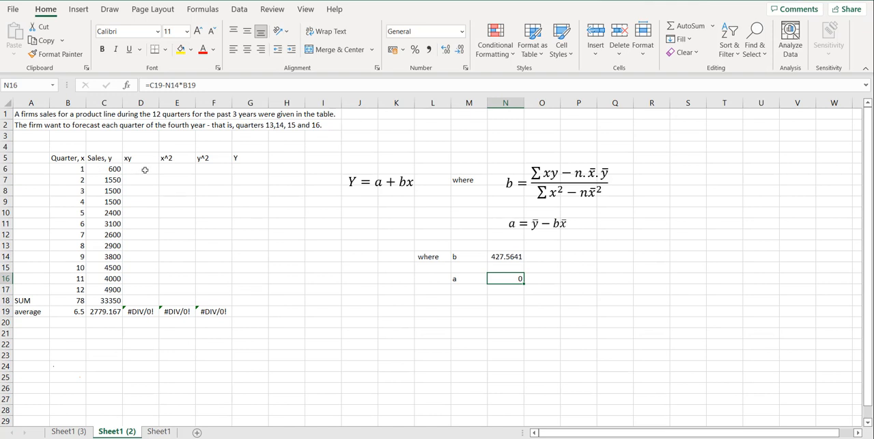
click(144, 168)
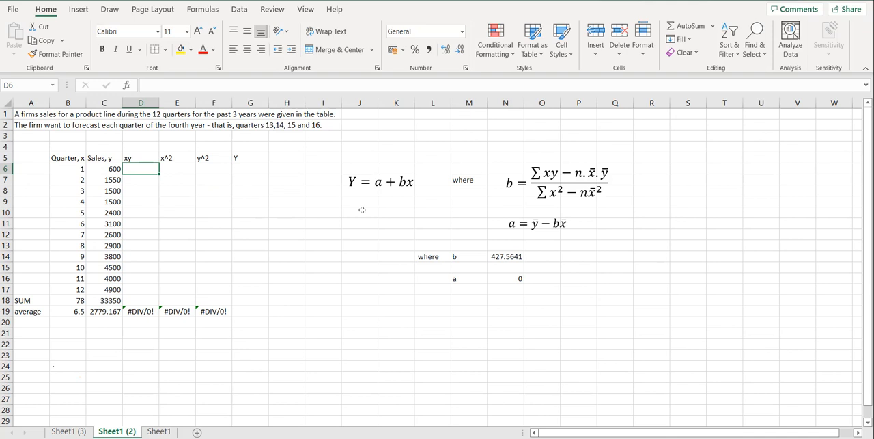
text(=)
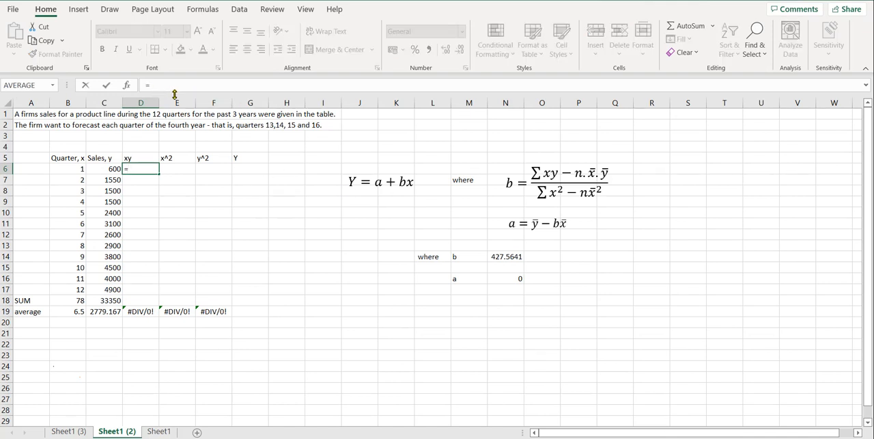
click(71, 170)
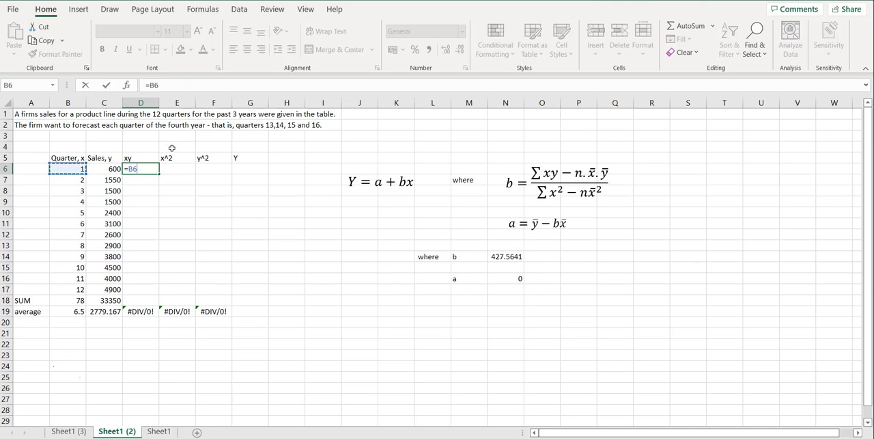
text(*)
click(113, 168)
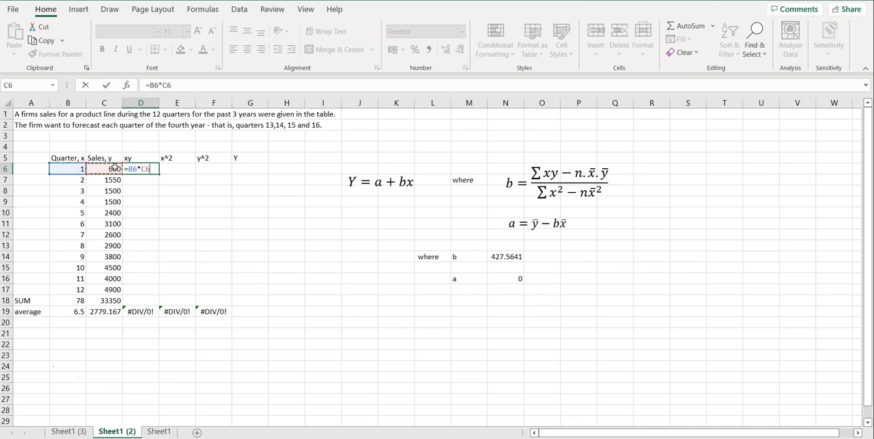
key(Return)
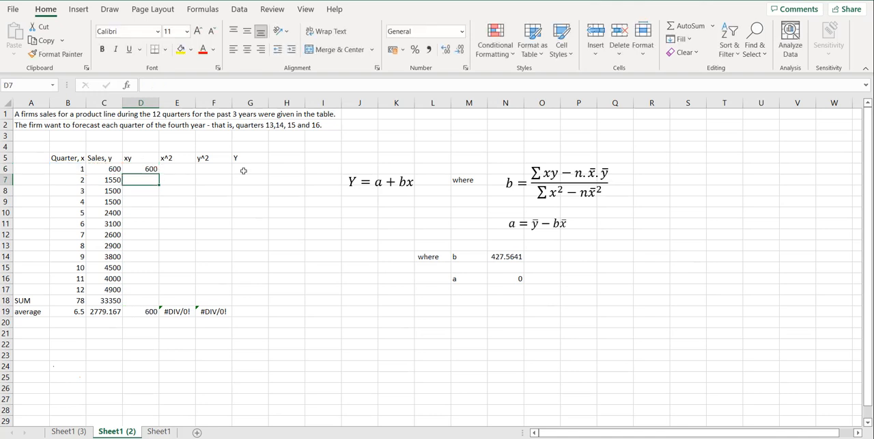
Fill the xy formula from D6 down through D17.
click(147, 160)
click(148, 170)
drag(159, 175, 158, 292)
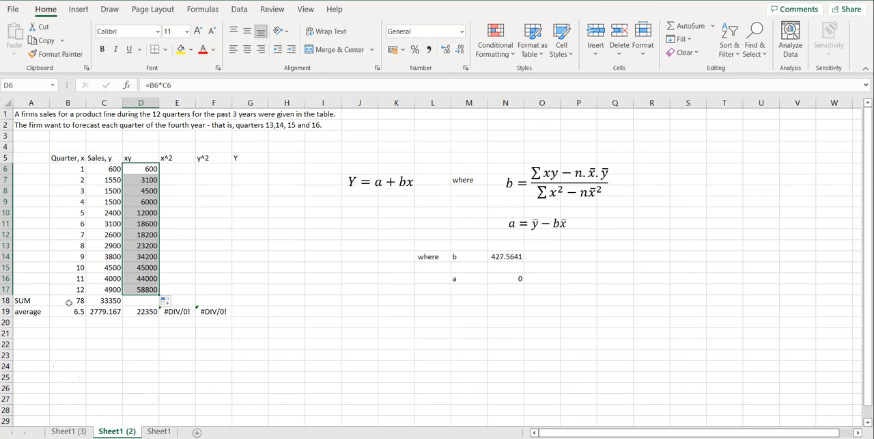
Extend the SUM row formula from C18 into D18 to total the xy column.
click(22, 301)
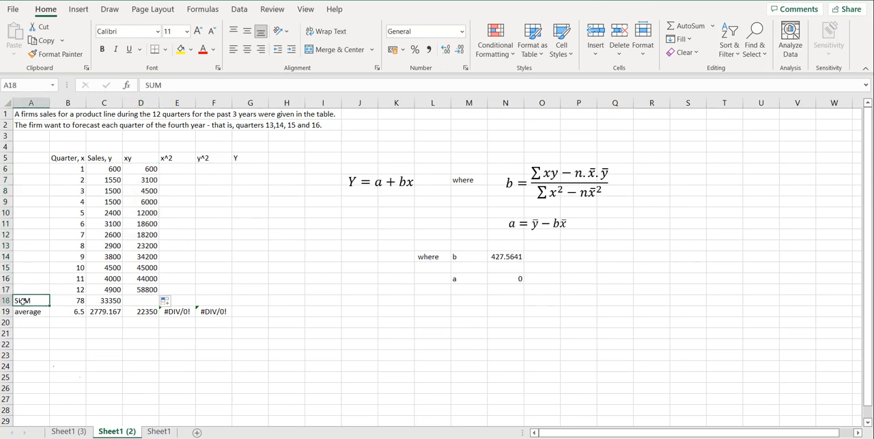
click(69, 302)
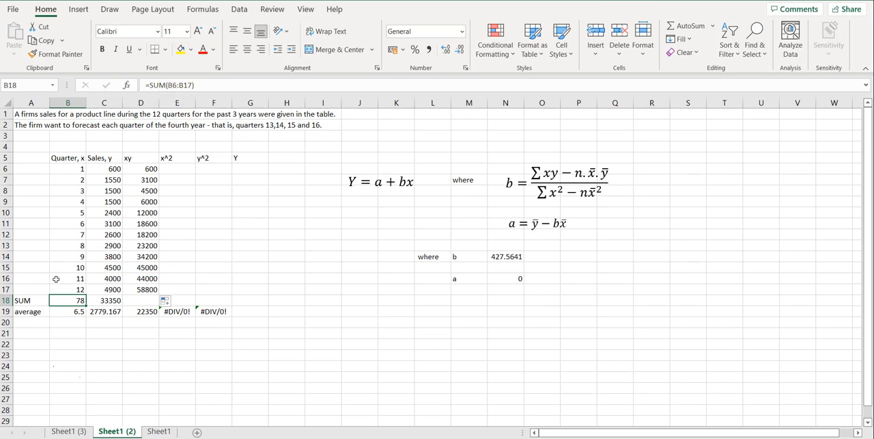
click(111, 302)
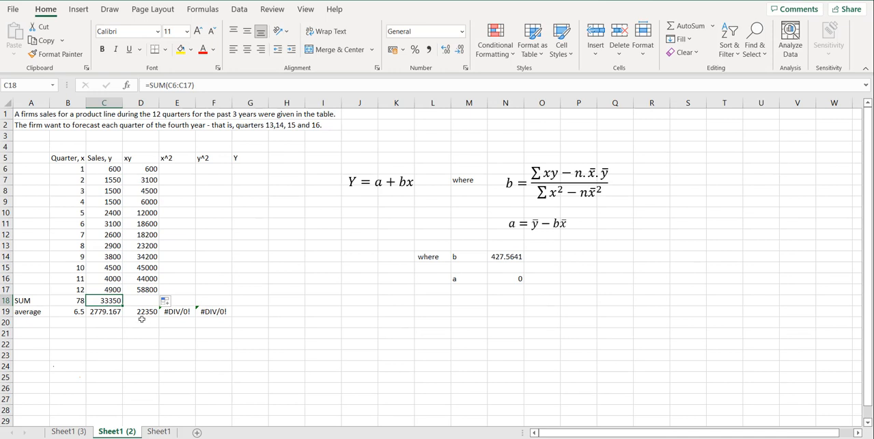
drag(122, 306, 145, 300)
click(144, 301)
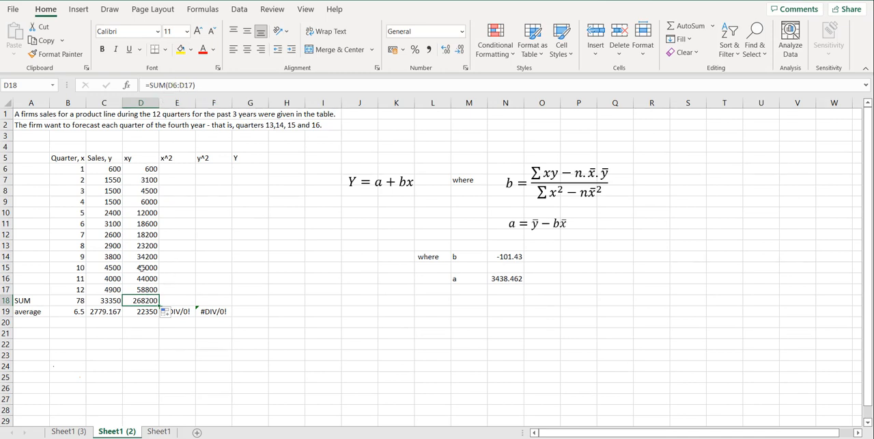
Calculate the first quarter's x^2 value in E6 with the formula =B6^2.
click(170, 171)
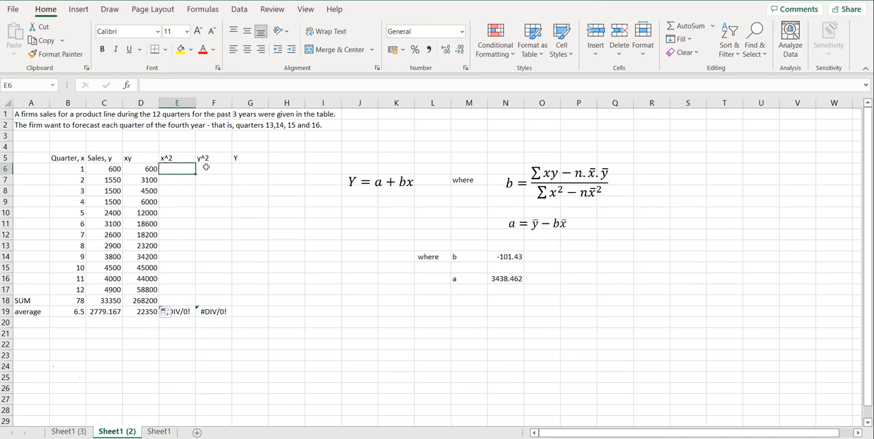
text(=)
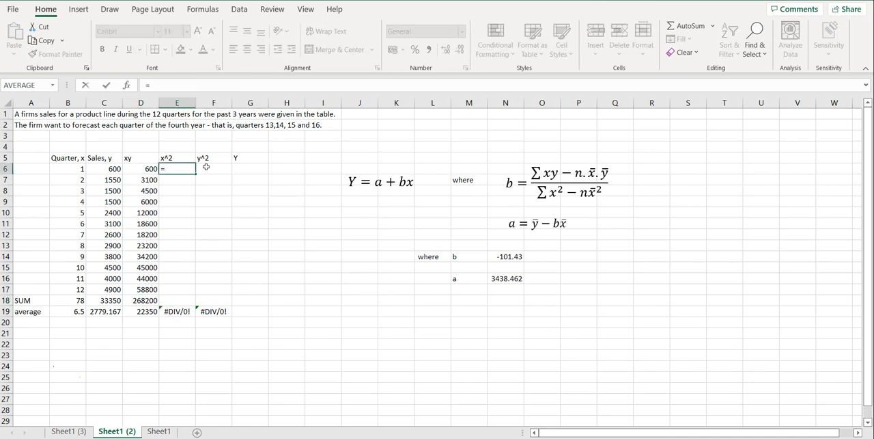
click(69, 168)
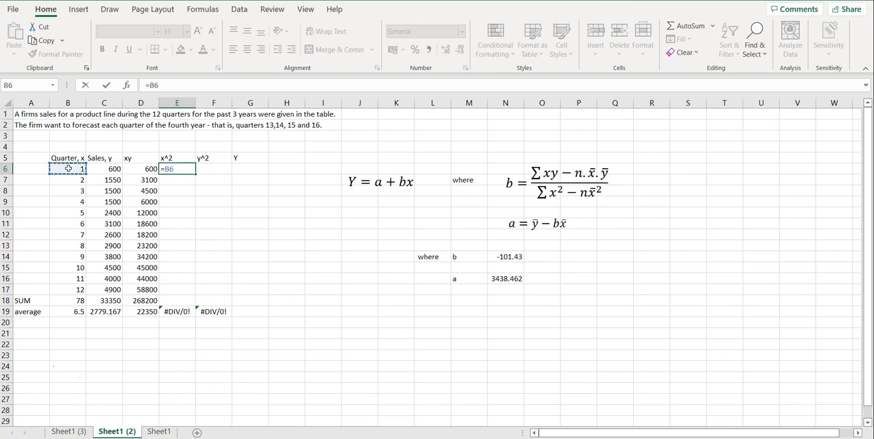
text(^2)
key(Return)
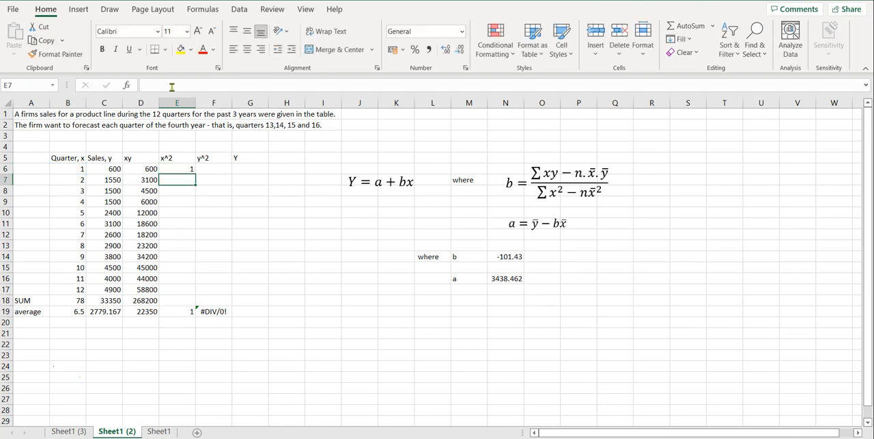
Fill the x^2 formula down through E17 and extend the SUM formula from D18 into E18.
click(184, 171)
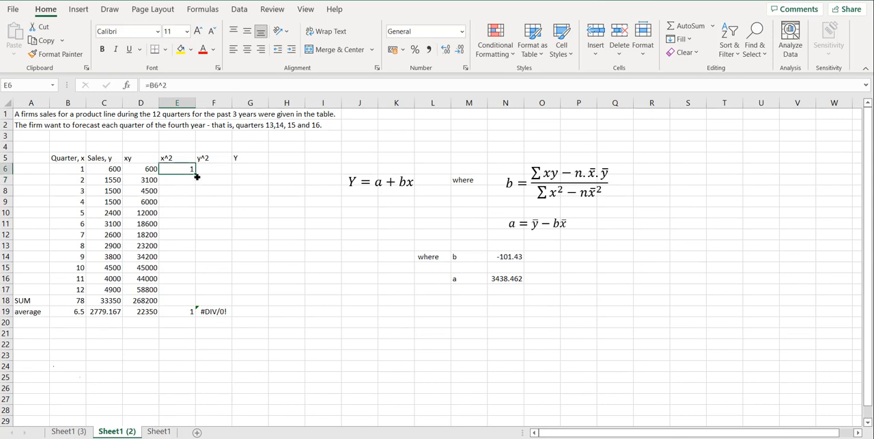
drag(196, 174, 195, 292)
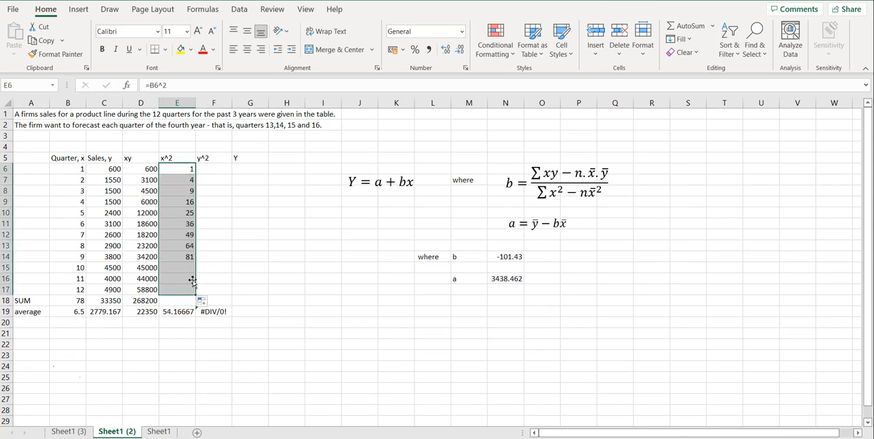
click(143, 301)
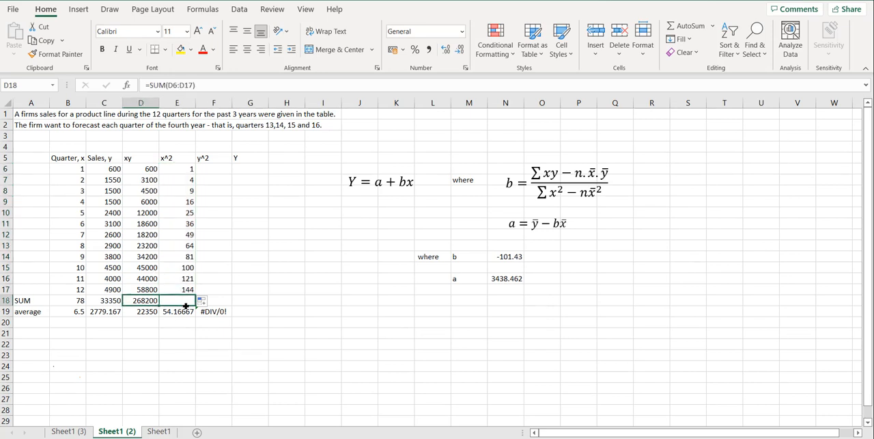
drag(186, 305, 188, 306)
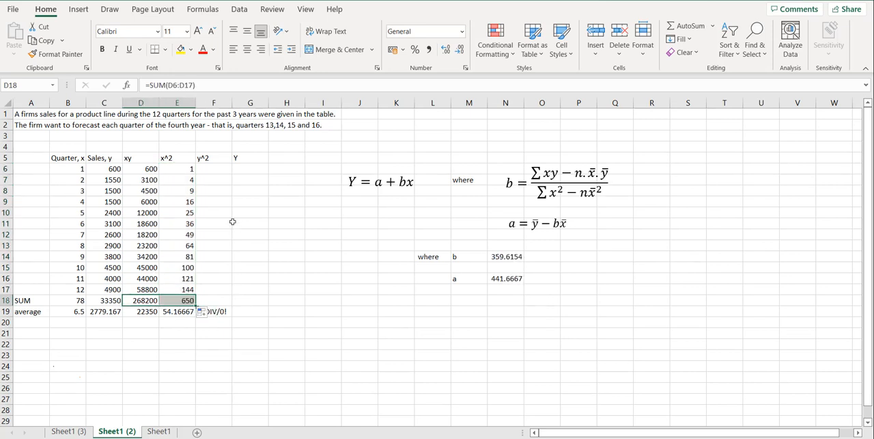
Calculate the first quarter's y^2 value in F6 with the formula =C6^2.
click(206, 170)
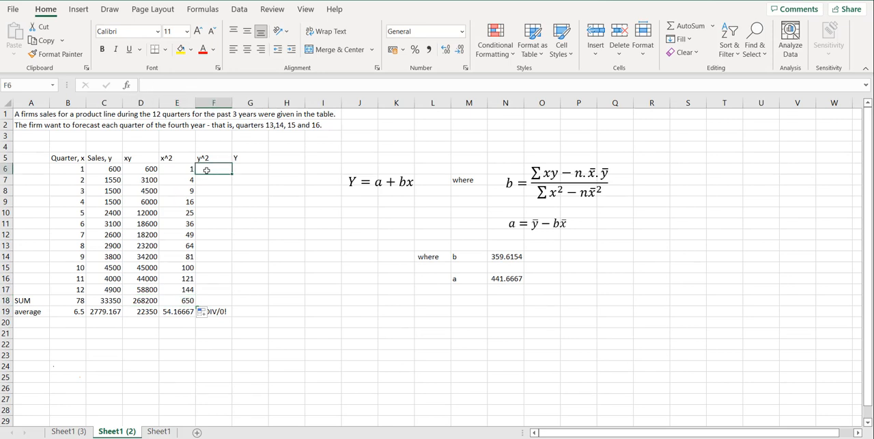
text(=)
click(113, 168)
text(^)
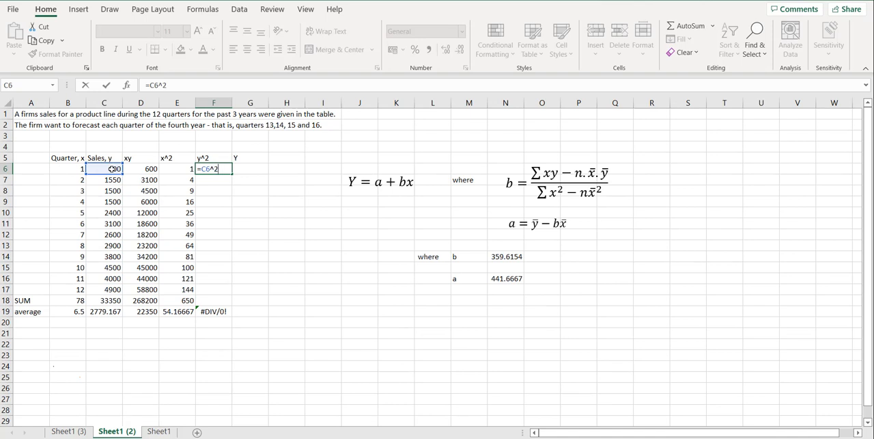
text(2)
key(Return)
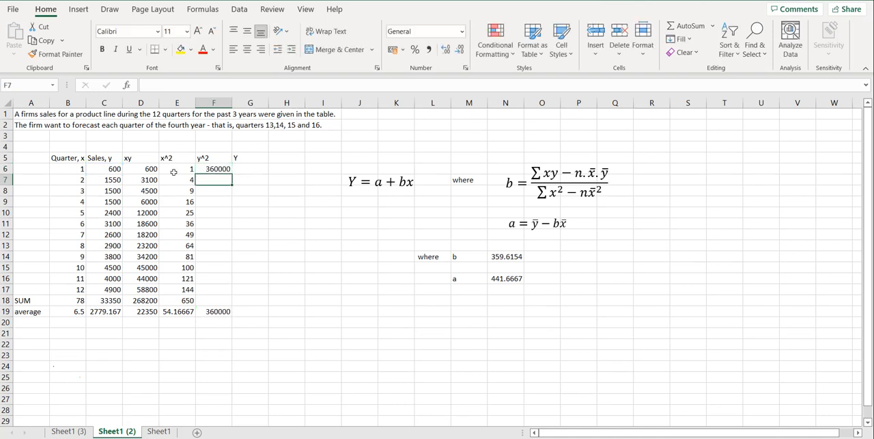
Fill the y^2 formula down through F17 and extend the SUM formula from E18 into F18.
click(215, 169)
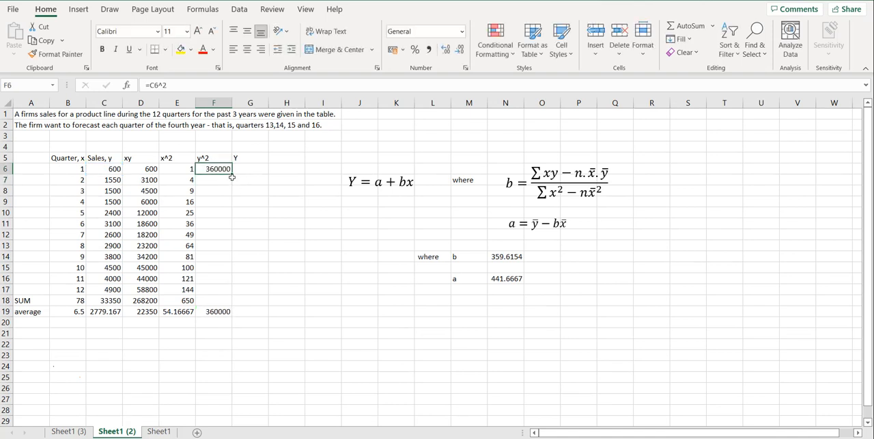
drag(233, 174, 226, 294)
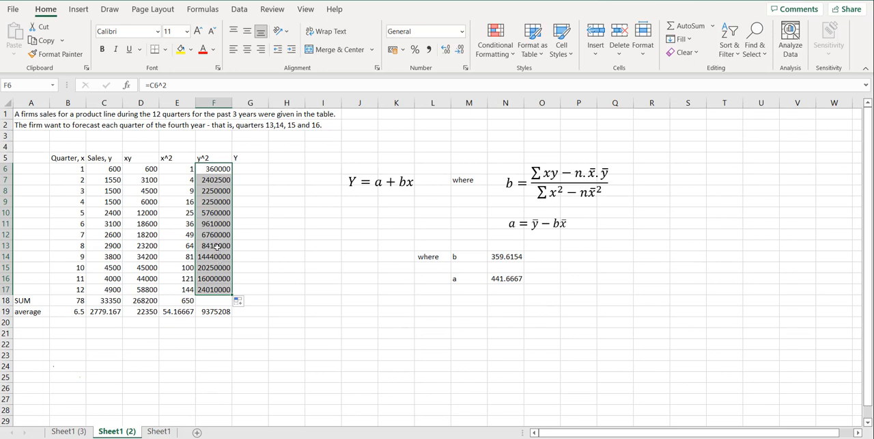
click(184, 301)
drag(197, 307, 223, 308)
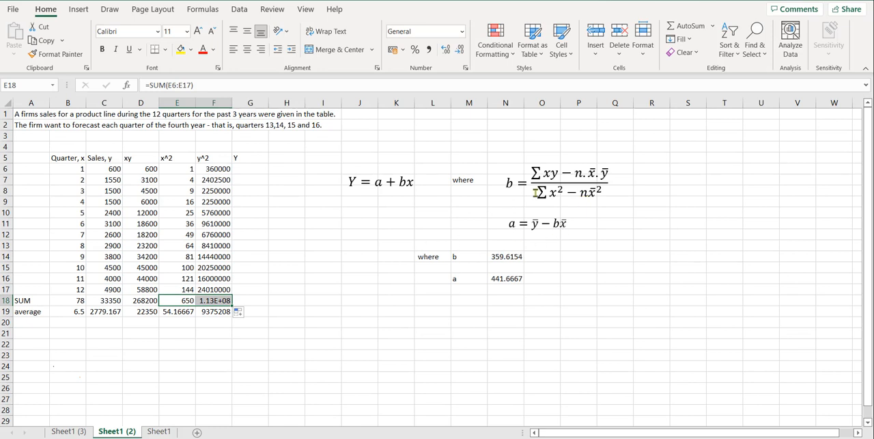
Examine the formulas behind the slope b in N14 and the intercept a in N16, leaving both as they are.
click(503, 257)
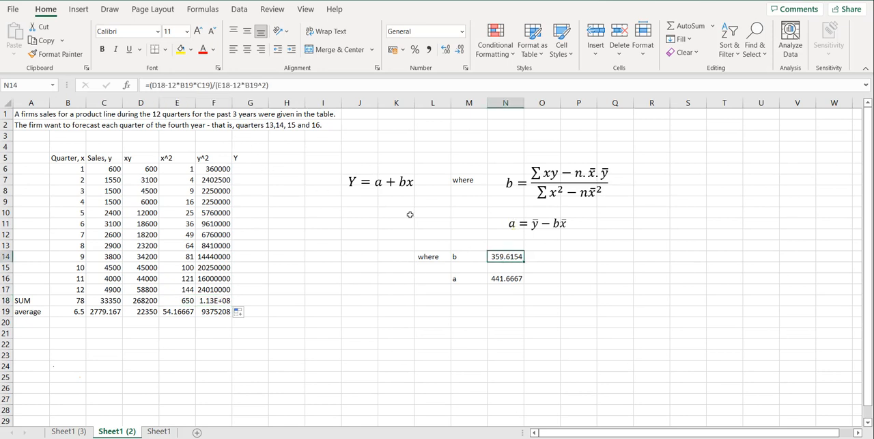
key(F2)
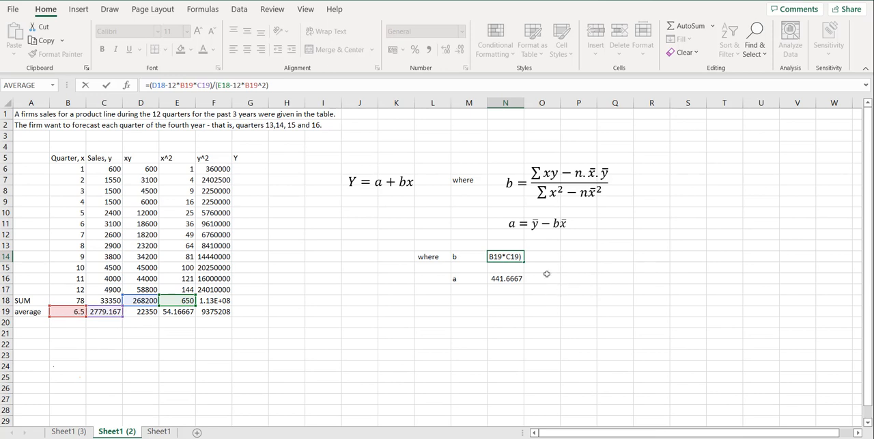
key(Return)
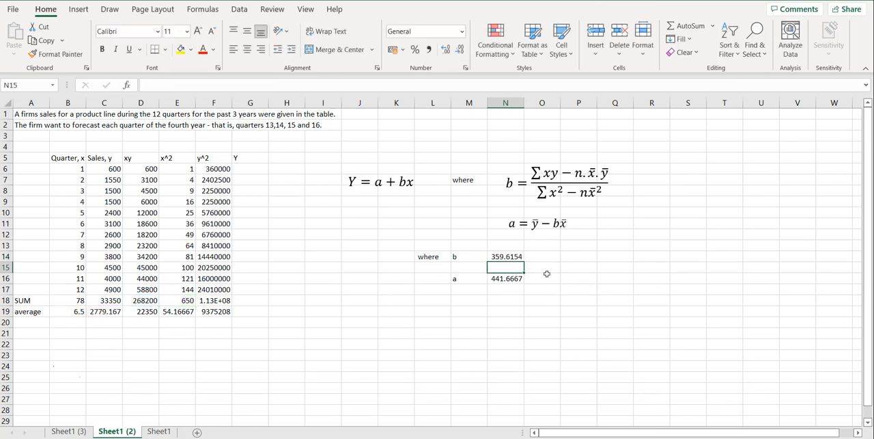
click(505, 279)
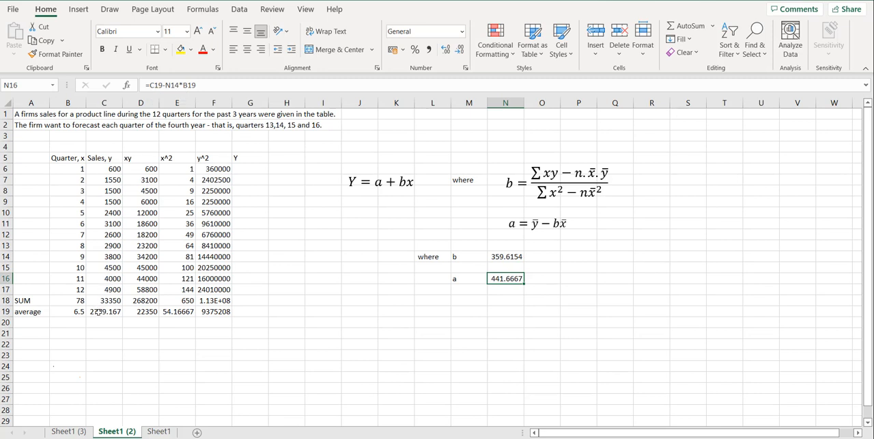
click(159, 84)
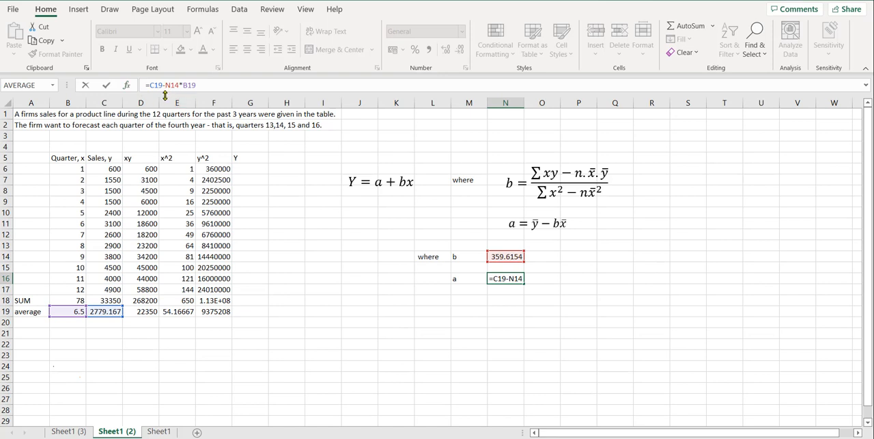
key(Return)
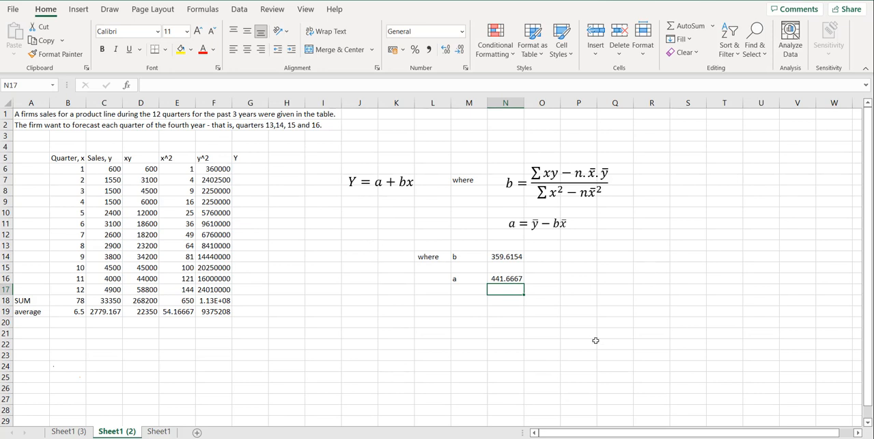
Write the regression equation in J11 as the text Y=441 + 359.6.
click(350, 224)
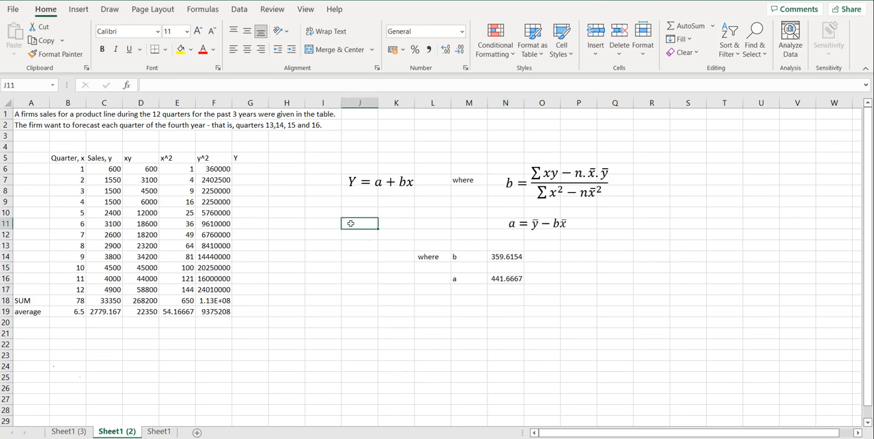
text(Y)
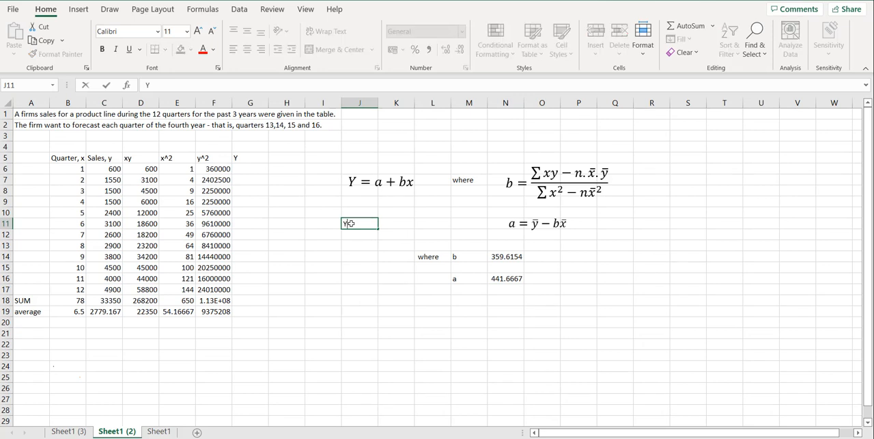
text(=441)
text(+ 359.6)
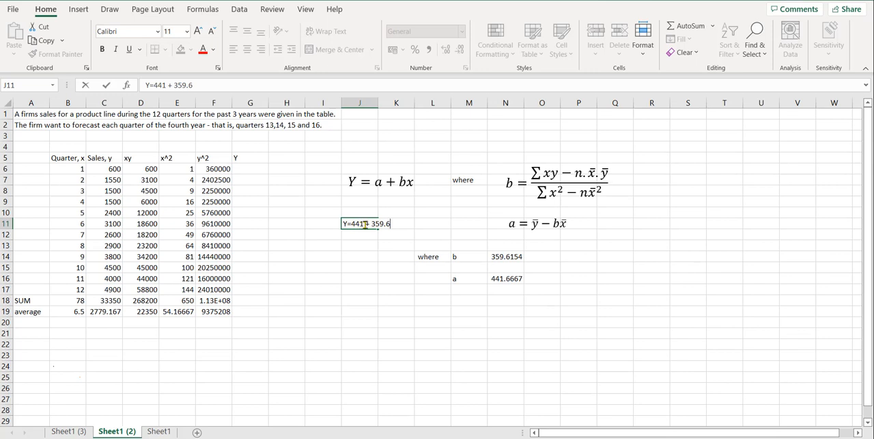
Change the intercept in the J11 equation text to 441.7.
click(366, 224)
text(7)
key(BackSpace)
key(BackSpace)
text(7)
key(Right)
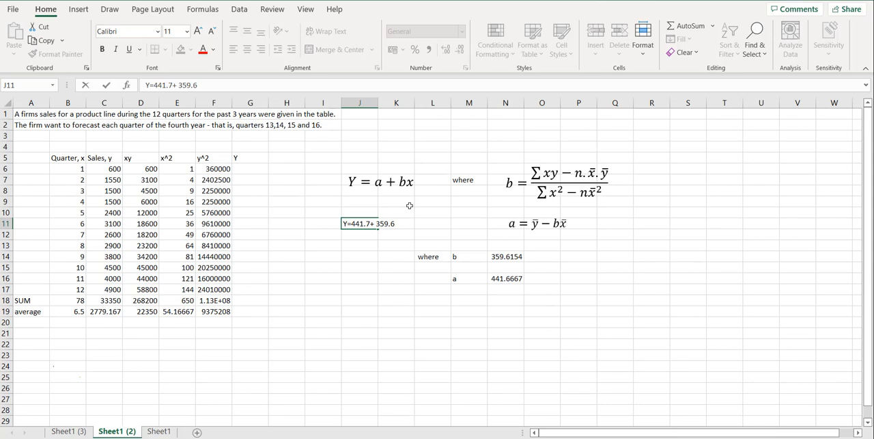
Complete the regression equation text in J11 so it reads Y=441.7+ 359.6x.
text(x)
key(Return)
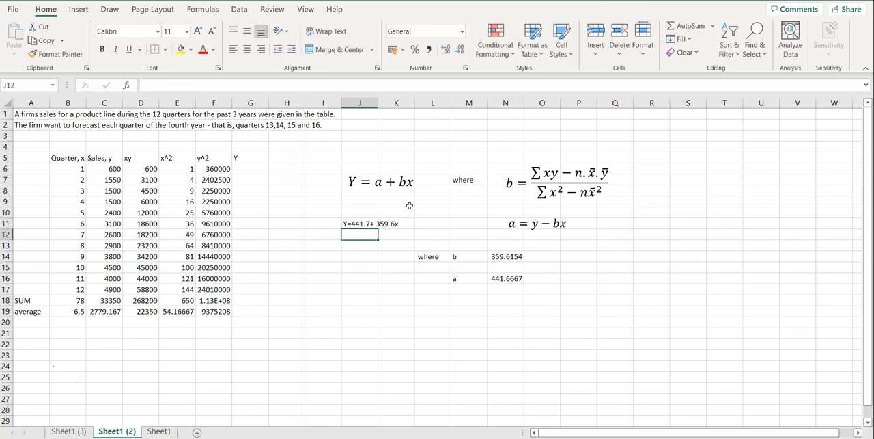
Enter the formula =N16+N14*B6 in G6 to calculate the predicted Y for quarter 1.
click(240, 167)
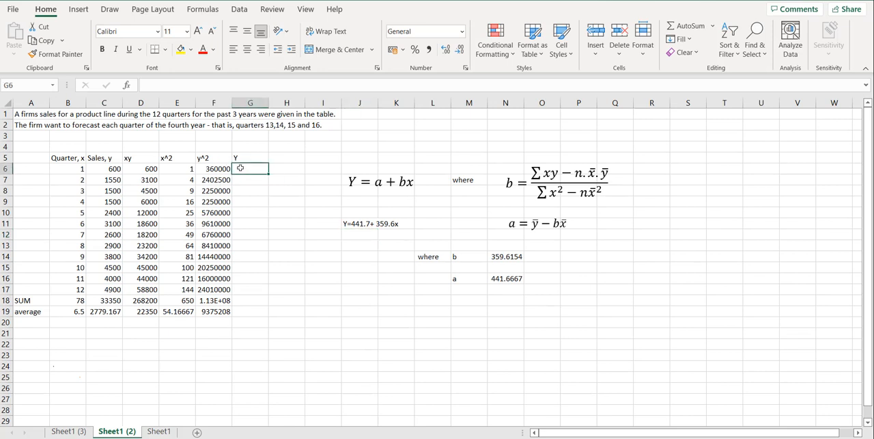
text(=)
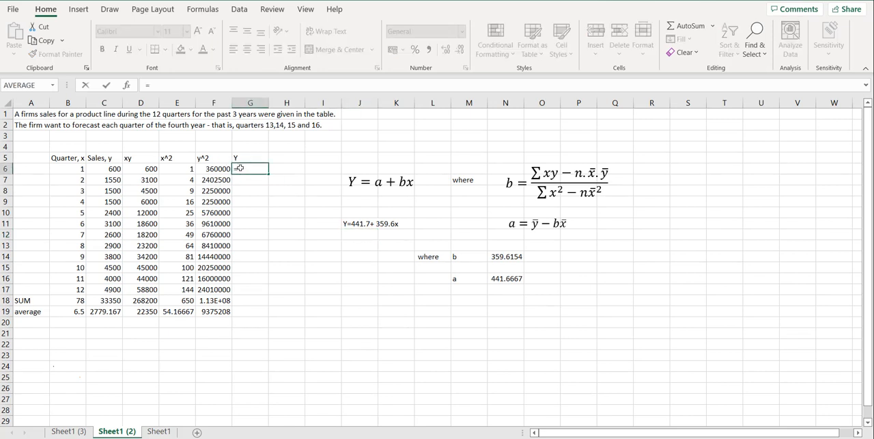
click(503, 278)
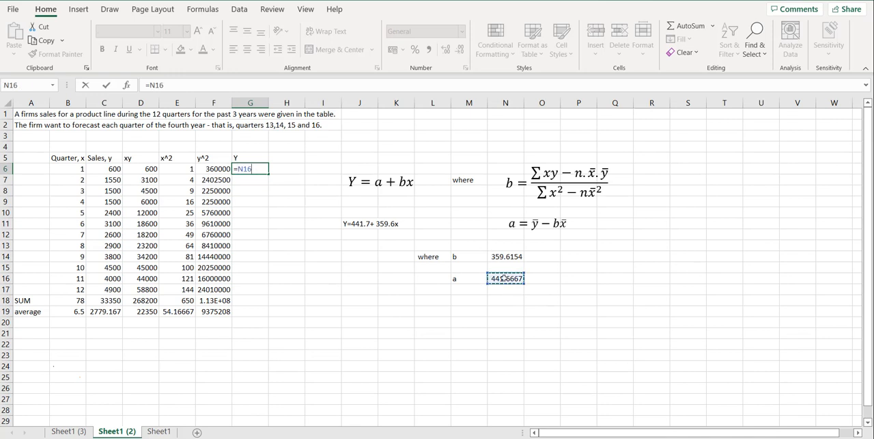
text(+)
click(511, 256)
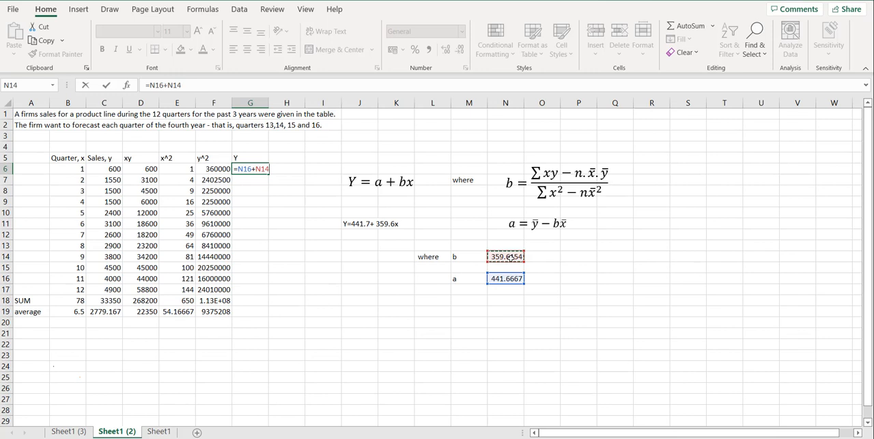
text(*)
click(73, 168)
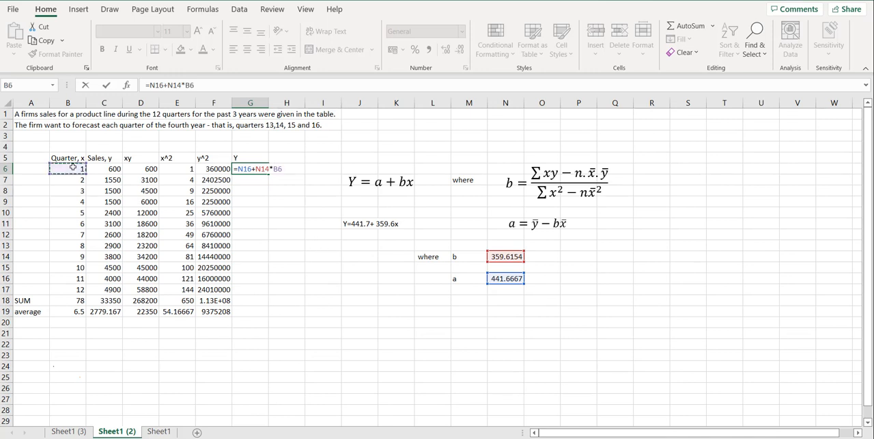
key(Return)
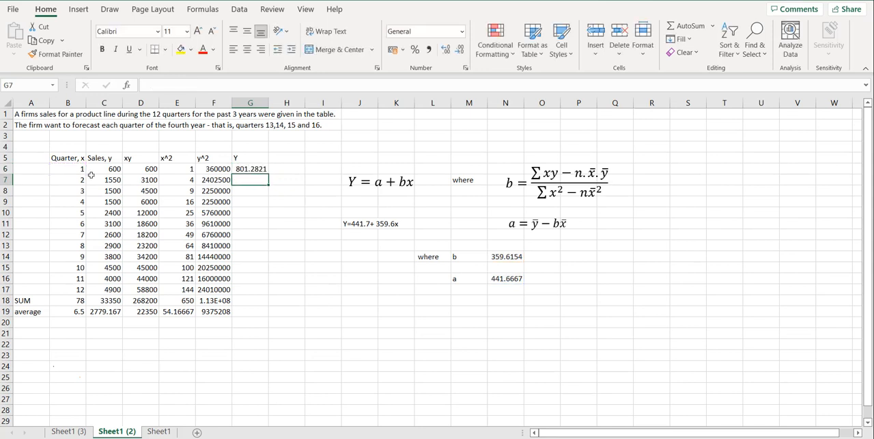
Try filling the G6 formula down the Y column through G17 with its relative references.
click(250, 170)
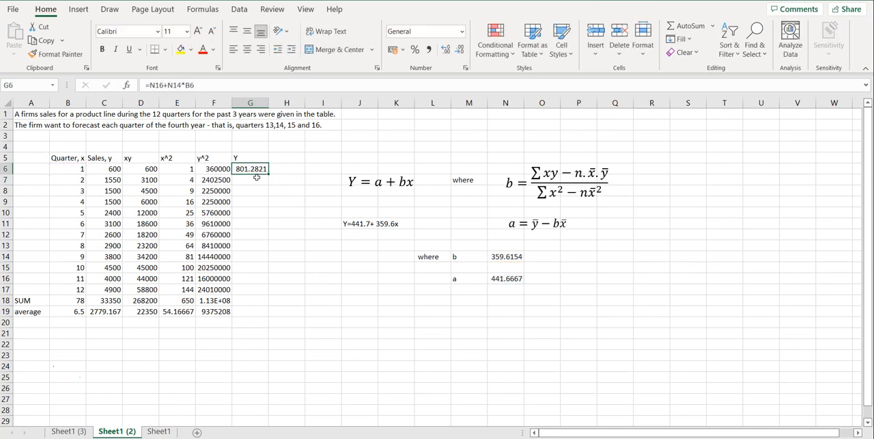
drag(268, 174, 269, 294)
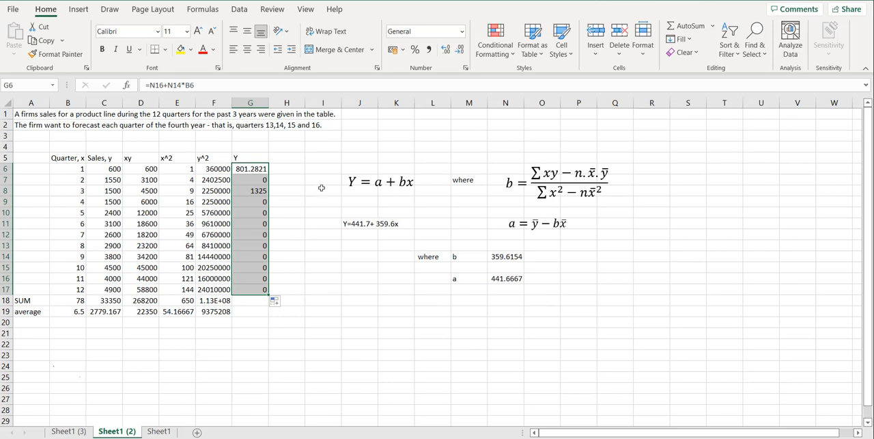
Make the N16 and N14 references absolute in G6, giving =$N$16+$N$14*B6, and refill the formula down through G17.
click(253, 166)
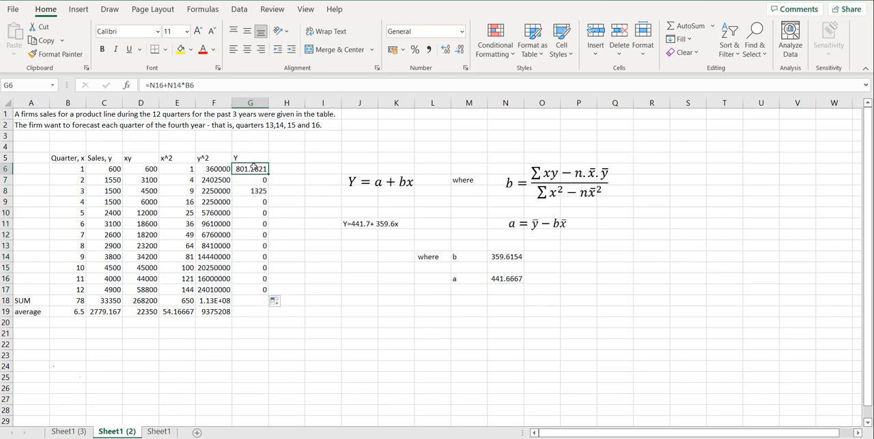
click(151, 86)
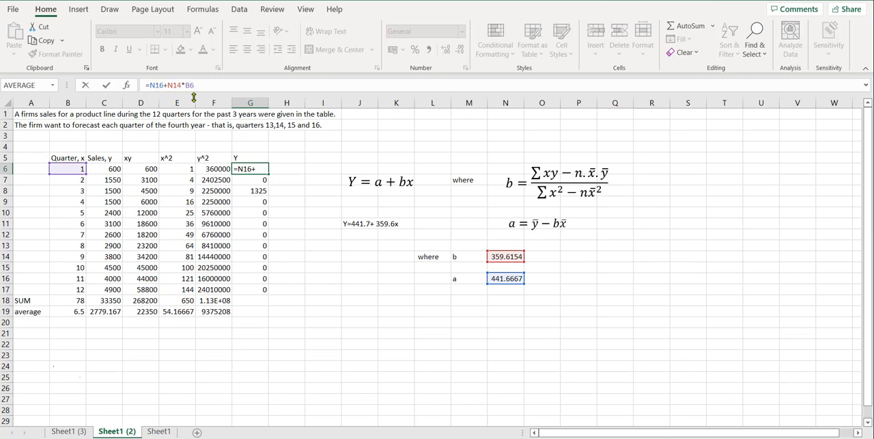
text($N)
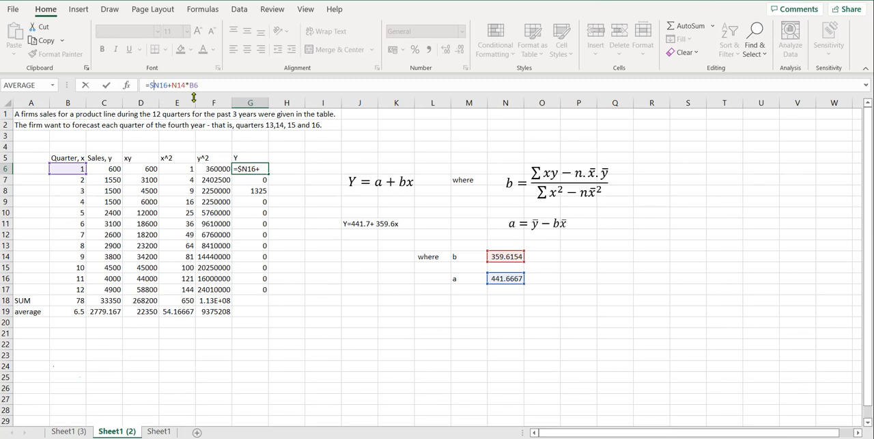
text($)
key(Right)
key(Right)
key(Right)
text($N)
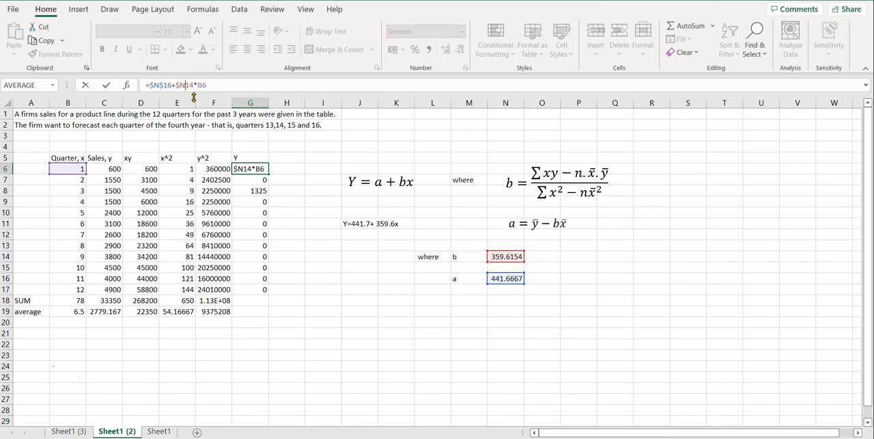
text($)
key(ctrl+Return)
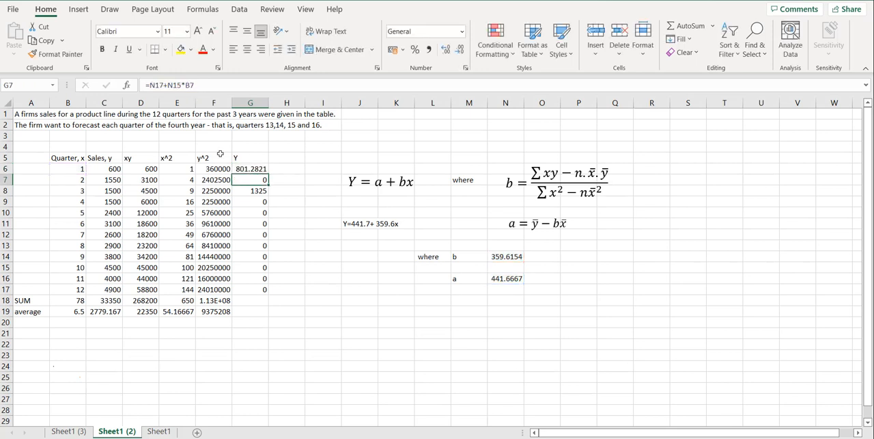
drag(269, 179, 273, 289)
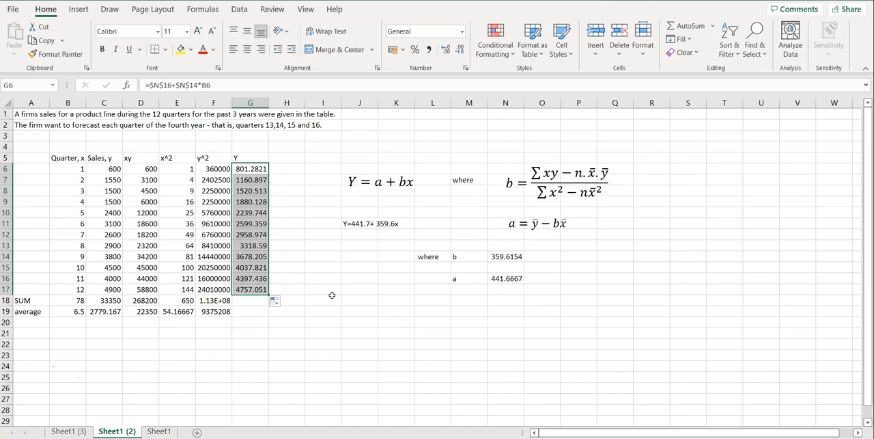
click(254, 346)
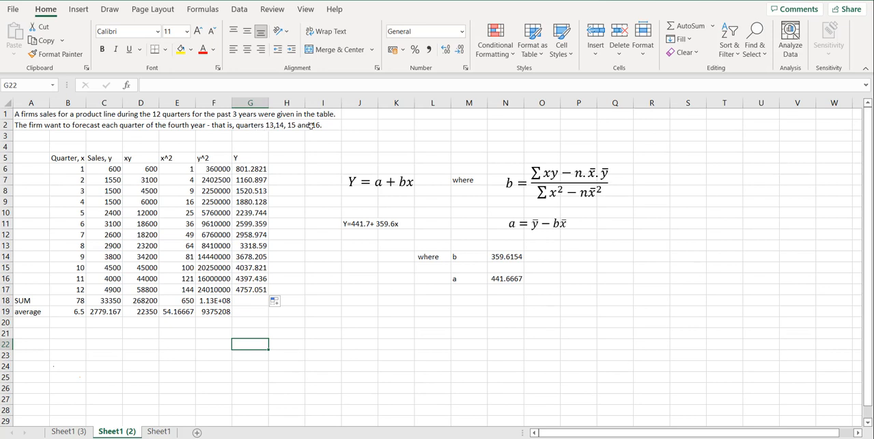
Enter the forecast quarters 13, 14, 15 and 16 in cells B21 to B24.
click(77, 332)
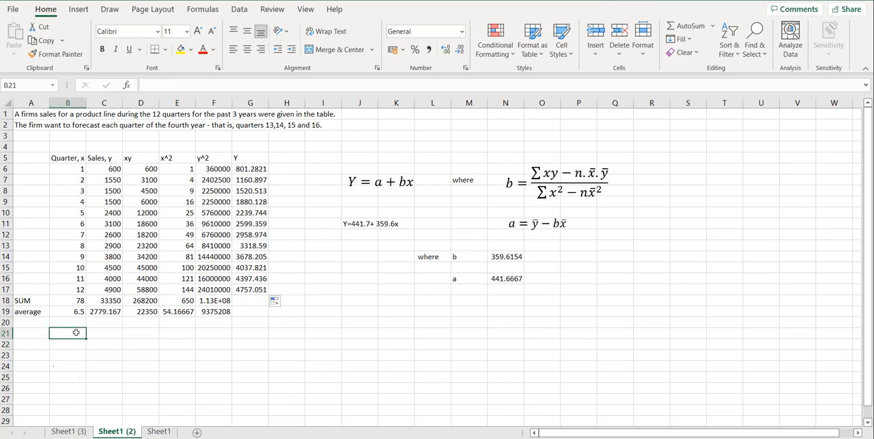
text(13)
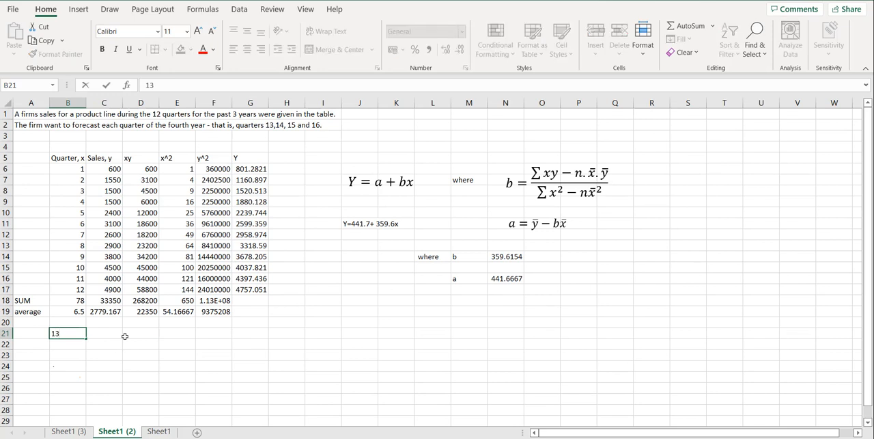
key(Return)
text(14)
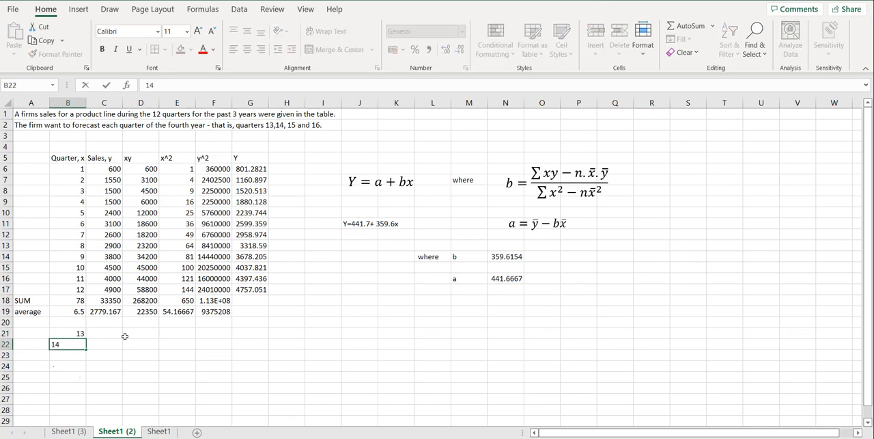
key(Return)
text(1)
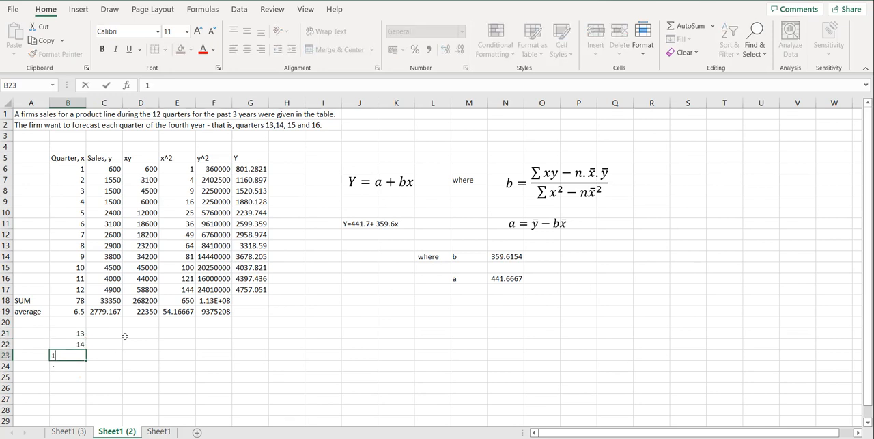
text(5)
key(Return)
text(16)
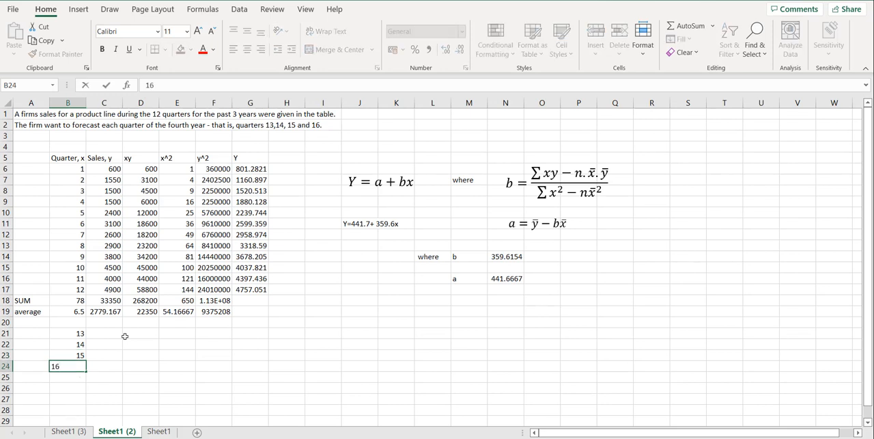
key(Return)
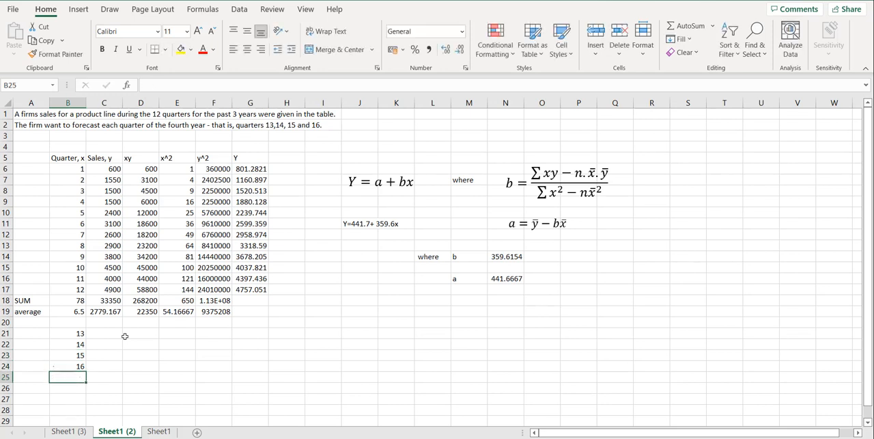
Copy the Y formula from G17 into G21 and fill it down through G24 to forecast quarters 13 to 16.
click(249, 290)
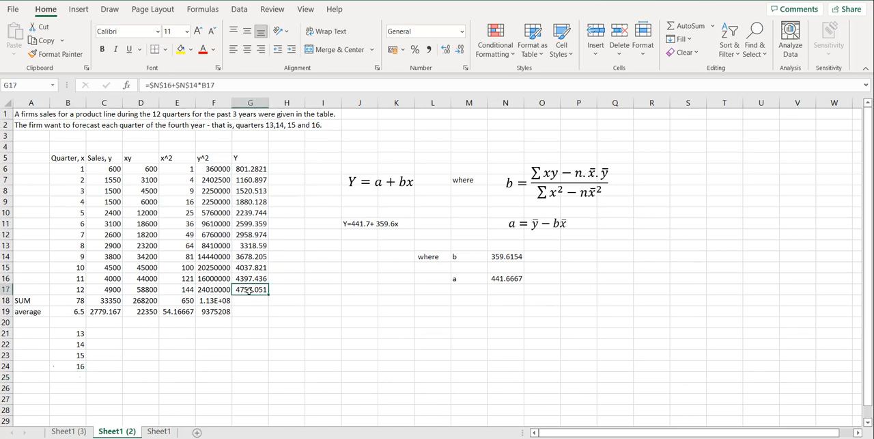
key(ctrl+c)
click(260, 334)
key(Return)
drag(267, 339, 267, 370)
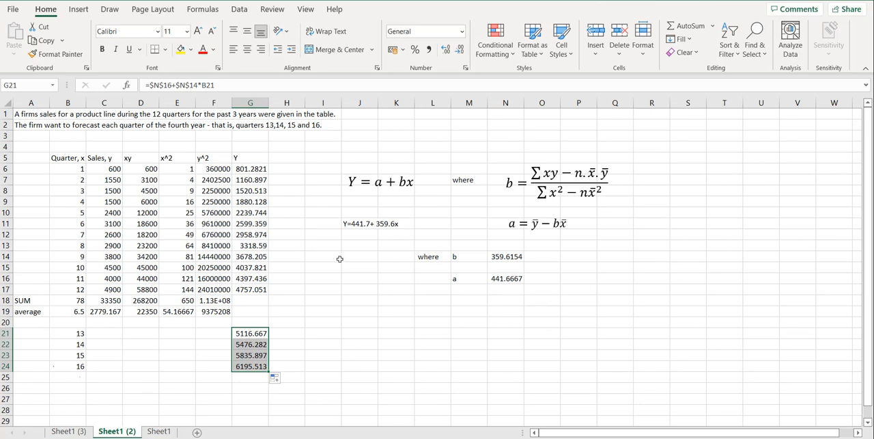
click(345, 333)
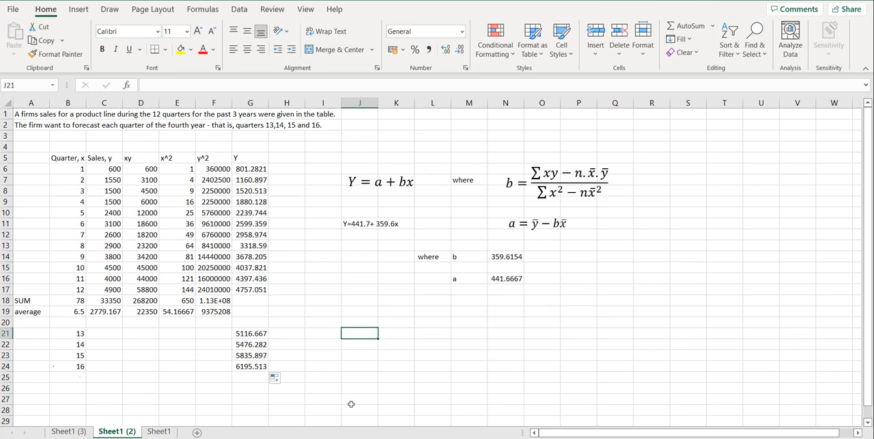